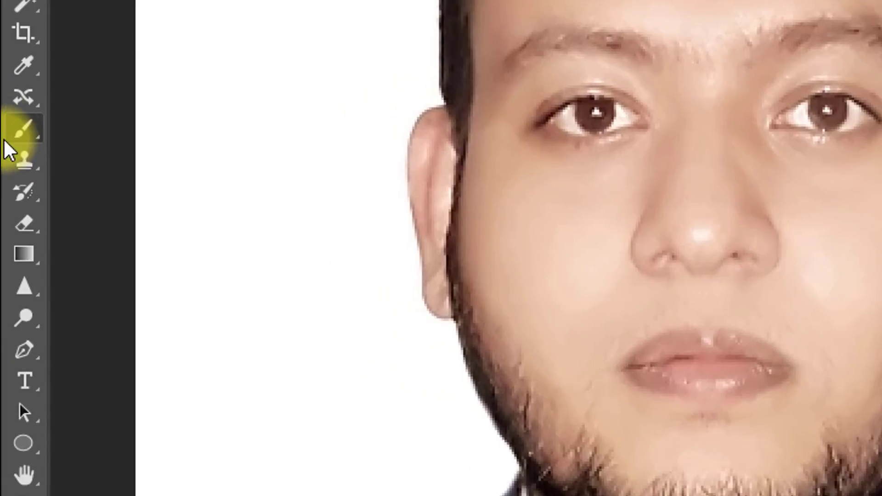
- Switch to the Mixer Brush Tool and zoom in on the lower face
{"action": "right_click", "coordinate": [14, 181]}
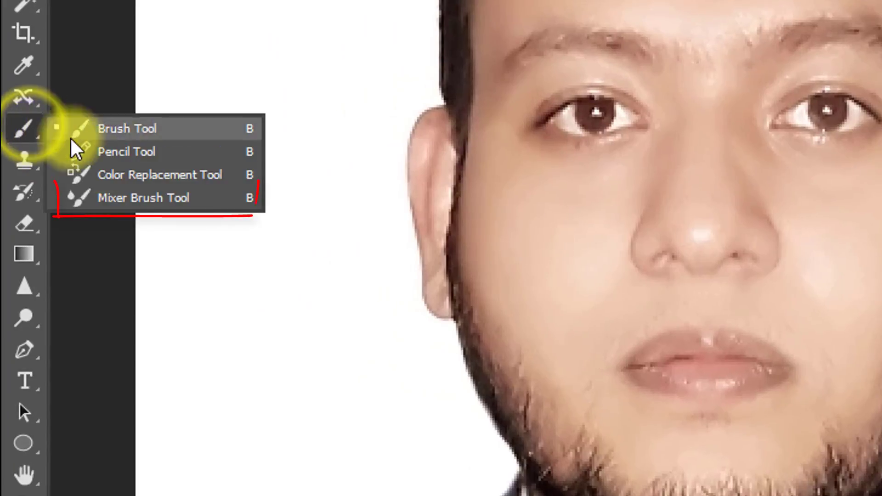
{"action": "left_click", "coordinate": [193, 199]}
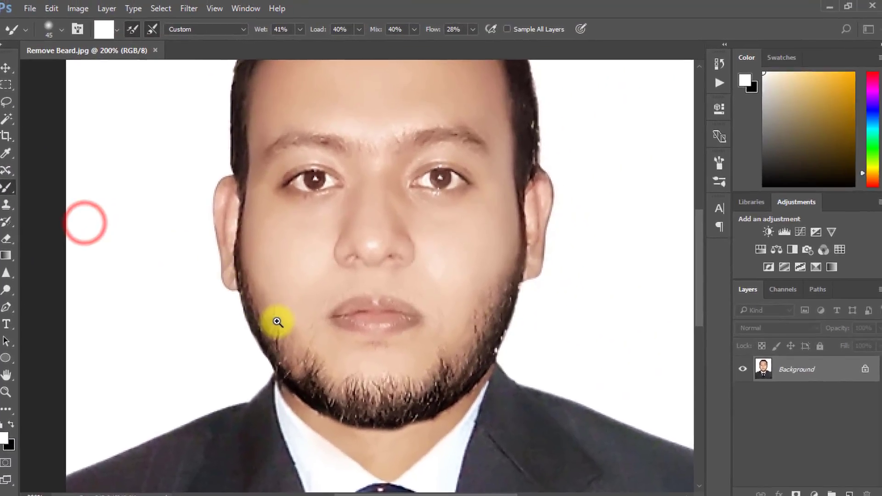
{"action": "left_click", "coordinate": [277, 322]}
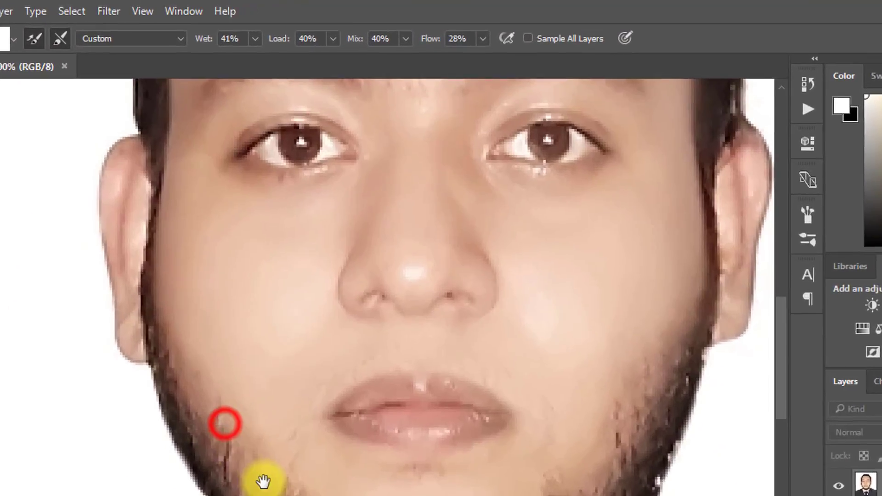
{"action": "left_click_drag", "start_coordinate": [306, 351], "coordinate": [274, 249]}
{"action": "key", "text": "alt"}
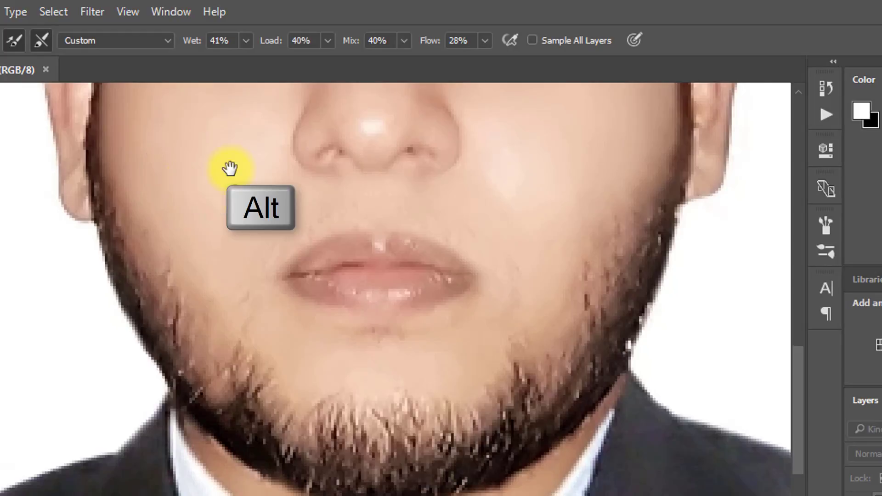
{"action": "left_click_drag", "start_coordinate": [230, 168], "coordinate": [223, 248]}
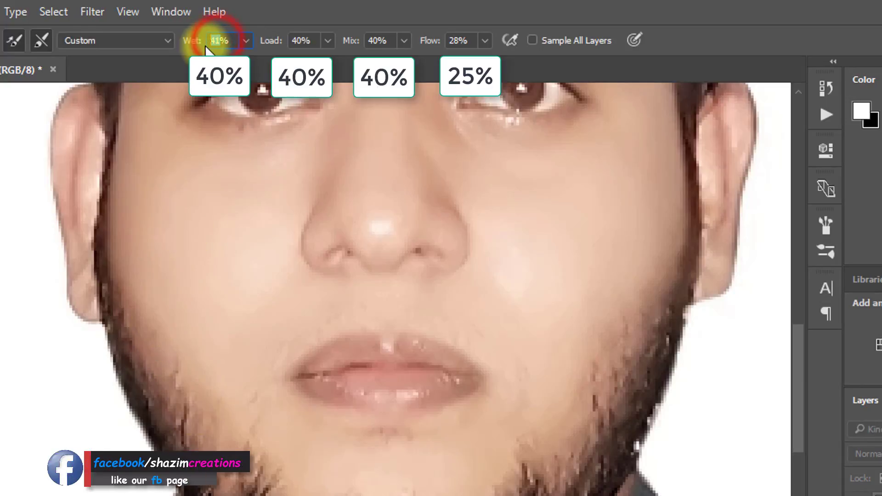
- Set the Mixer Brush to Wet, Load and Mix 40% and Flow 25%, and shrink the brush
{"action": "key", "text": "BackSpace"}
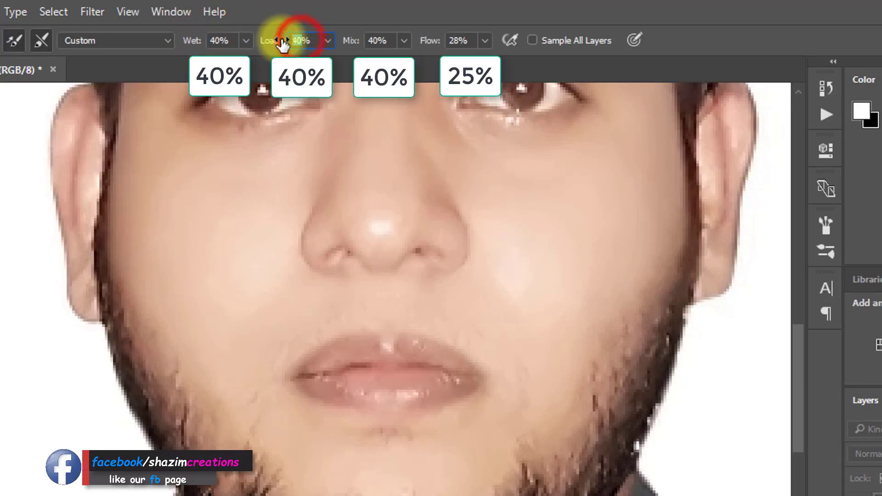
{"action": "left_click", "coordinate": [368, 40]}
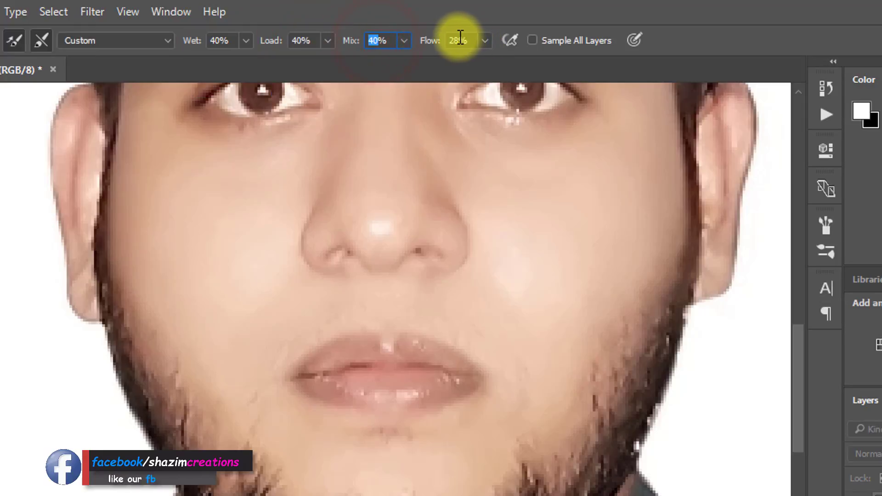
{"action": "left_click", "coordinate": [460, 39]}
{"action": "type", "text": "2"}
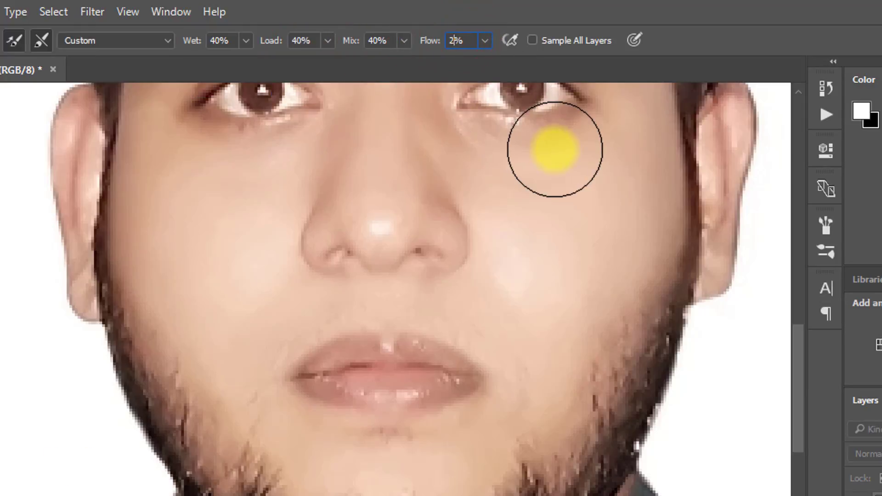
{"action": "type", "text": "5"}
{"action": "key", "text": "bracketleft"}
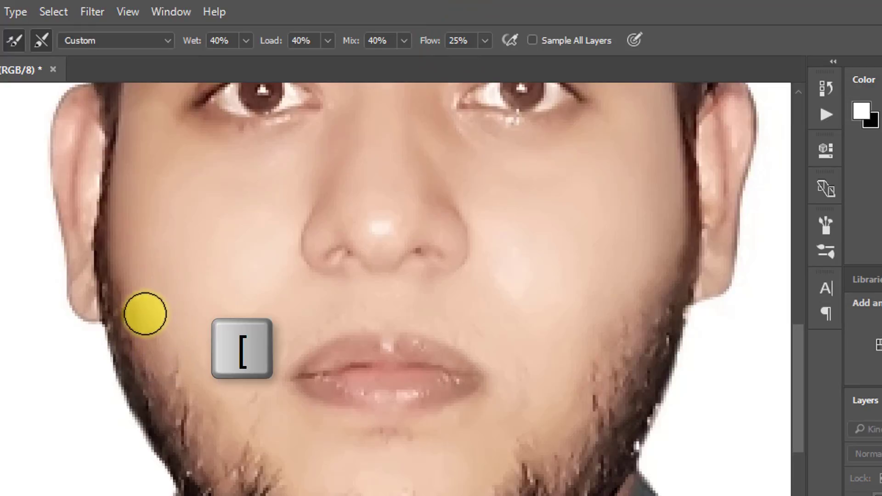
- Drag blending strokes down the left jawline, then undo the bad strokes
{"action": "mouse_move", "coordinate": [137, 292]}
{"action": "left_mouse_down"}
{"action": "mouse_move", "coordinate": [132, 345]}
{"action": "mouse_move", "coordinate": [169, 360]}
{"action": "mouse_move", "coordinate": [187, 417]}
{"action": "mouse_move", "coordinate": [166, 409]}
{"action": "left_mouse_up"}
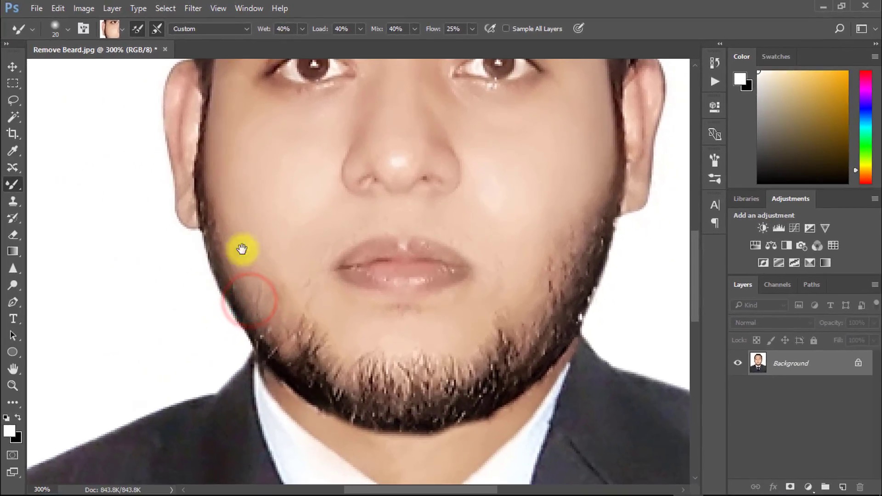
{"action": "left_click_drag", "start_coordinate": [219, 226], "coordinate": [230, 275]}
{"action": "left_click_drag", "start_coordinate": [245, 309], "coordinate": [255, 295]}
{"action": "left_click", "coordinate": [254, 299], "text": "ctrl"}
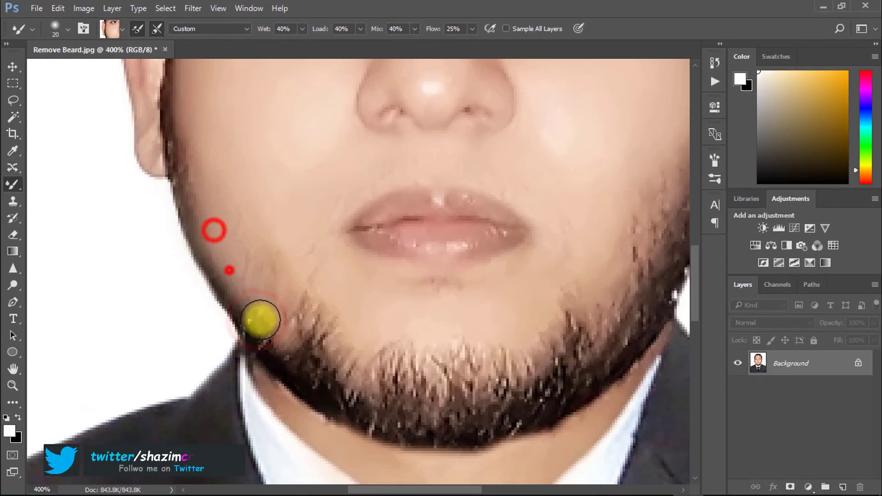
{"action": "mouse_move", "coordinate": [246, 314]}
{"action": "left_mouse_down"}
{"action": "mouse_move", "coordinate": [282, 352]}
{"action": "mouse_move", "coordinate": [246, 311]}
{"action": "left_mouse_up"}
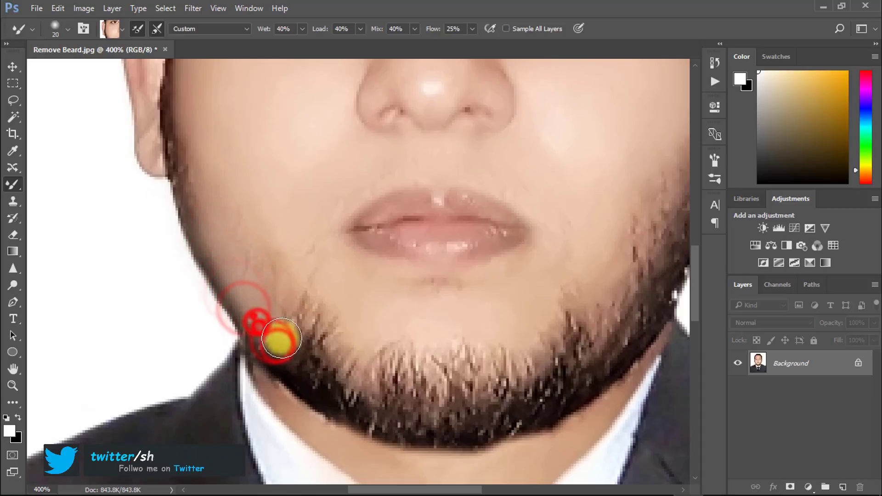
{"action": "left_click_drag", "start_coordinate": [258, 269], "coordinate": [283, 341]}
{"action": "mouse_move", "coordinate": [273, 298]}
{"action": "left_mouse_down"}
{"action": "mouse_move", "coordinate": [291, 349]}
{"action": "mouse_move", "coordinate": [321, 330]}
{"action": "mouse_move", "coordinate": [330, 338]}
{"action": "mouse_move", "coordinate": [346, 410]}
{"action": "mouse_move", "coordinate": [299, 325]}
{"action": "left_mouse_up"}
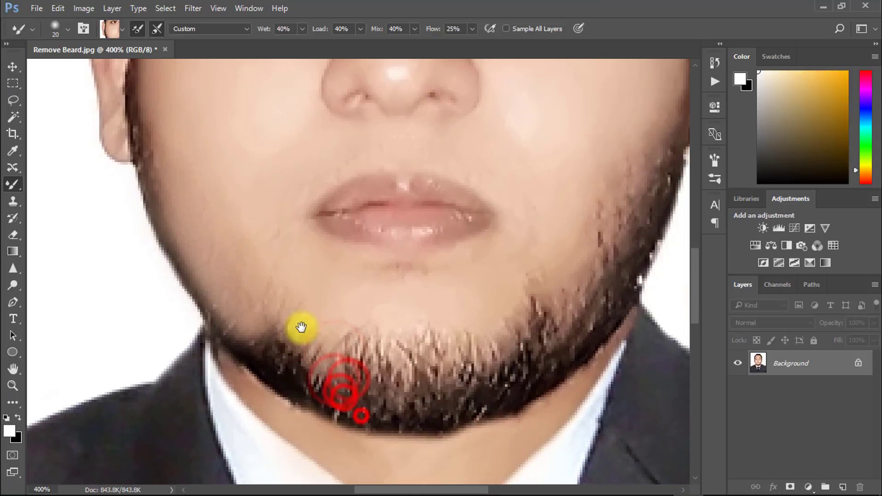
{"action": "left_click", "coordinate": [256, 313]}
{"action": "key", "text": "ctrl+alt+z"}
- Sample clean cheek skin and dab it over the beard on the left jaw
{"action": "mouse_move", "coordinate": [296, 263]}
{"action": "left_mouse_down"}
{"action": "mouse_move", "coordinate": [322, 389]}
{"action": "mouse_move", "coordinate": [244, 217]}
{"action": "left_mouse_up"}
{"action": "left_click", "coordinate": [244, 217], "text": "alt"}
{"action": "left_click", "coordinate": [256, 326], "text": "alt"}
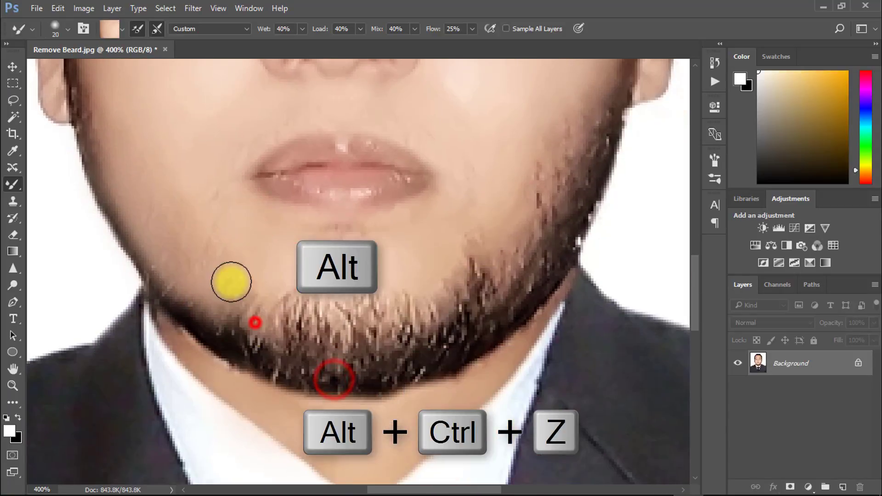
{"action": "left_click", "coordinate": [242, 295]}
{"action": "left_click", "coordinate": [288, 322]}
{"action": "left_click", "coordinate": [285, 305]}
{"action": "left_click", "coordinate": [211, 200]}
{"action": "left_click", "coordinate": [205, 253]}
{"action": "left_click", "coordinate": [209, 301]}
{"action": "left_click", "coordinate": [230, 335]}
{"action": "left_click", "coordinate": [276, 353]}
{"action": "left_click", "coordinate": [363, 362]}
- Smooth the beard along the right jawline with repeated skin-tone dabs
{"action": "left_click_drag", "start_coordinate": [358, 361], "coordinate": [248, 457]}
{"action": "left_click", "coordinate": [433, 276]}
{"action": "left_click", "coordinate": [462, 266]}
{"action": "left_click", "coordinate": [474, 244]}
{"action": "left_click", "coordinate": [458, 294]}
{"action": "left_click", "coordinate": [412, 389]}
{"action": "left_click", "coordinate": [447, 356]}
{"action": "left_click", "coordinate": [488, 230]}
{"action": "left_click", "coordinate": [483, 250]}
- Blend the beard on the chin into skin tone
{"action": "mouse_move", "coordinate": [362, 406]}
{"action": "left_mouse_down"}
{"action": "mouse_move", "coordinate": [392, 307]}
{"action": "mouse_move", "coordinate": [371, 290]}
{"action": "left_mouse_up"}
{"action": "left_click", "coordinate": [416, 244]}
{"action": "left_click", "coordinate": [405, 298]}
{"action": "left_click", "coordinate": [367, 354]}
{"action": "left_click", "coordinate": [334, 312]}
{"action": "left_click", "coordinate": [359, 310]}
{"action": "left_click", "coordinate": [459, 129]}
{"action": "left_click", "coordinate": [404, 260]}
{"action": "left_click", "coordinate": [331, 295]}
{"action": "left_click", "coordinate": [266, 305]}
{"action": "left_click", "coordinate": [292, 315]}
{"action": "left_click", "coordinate": [305, 305]}
- Go back over the left jaw with more blending dabs
{"action": "left_click_drag", "start_coordinate": [225, 278], "coordinate": [322, 341]}
{"action": "left_click", "coordinate": [172, 105], "text": "alt"}
{"action": "left_click", "coordinate": [146, 201]}
{"action": "left_click", "coordinate": [154, 247]}
{"action": "left_click", "coordinate": [133, 232]}
- Shrink the brush and dab skin tone along the left jaw and cheek
{"action": "key", "text": "bracketleft"}
{"action": "key", "text": "bracketleft"}
{"action": "scroll", "coordinate": [137, 234], "scroll_direction": "up", "scroll_amount": 1}
{"action": "left_click", "coordinate": [195, 102], "text": "alt"}
{"action": "left_click", "coordinate": [122, 201]}
{"action": "left_click", "coordinate": [163, 293]}
{"action": "mouse_move", "coordinate": [124, 159]}
{"action": "left_mouse_down"}
{"action": "mouse_move", "coordinate": [142, 248]}
{"action": "mouse_move", "coordinate": [183, 204]}
{"action": "left_mouse_up"}
{"action": "left_click", "coordinate": [184, 205]}
{"action": "left_click", "coordinate": [114, 234]}
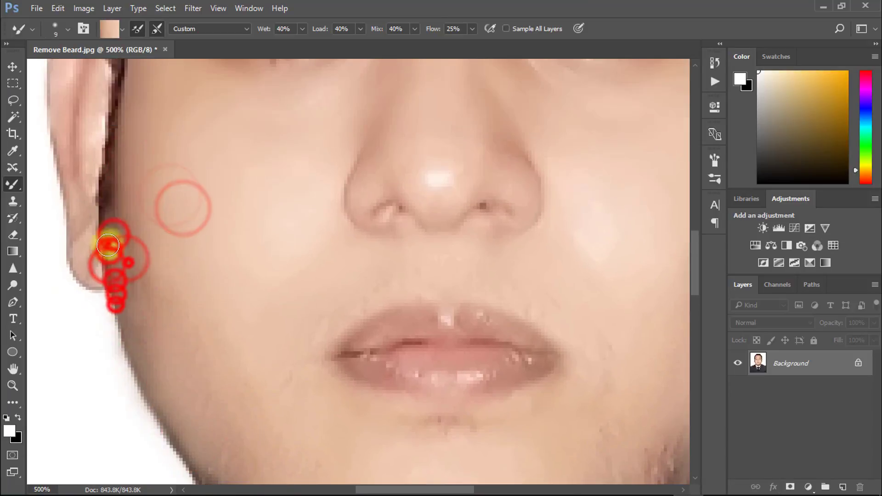
- Blend the dark hair beside and around the left ear lobe
{"action": "left_click_drag", "start_coordinate": [111, 220], "coordinate": [197, 295]}
{"action": "left_click", "coordinate": [191, 295]}
{"action": "left_click", "coordinate": [185, 306]}
{"action": "left_click", "coordinate": [204, 322]}
{"action": "left_click", "coordinate": [241, 255]}
{"action": "left_click", "coordinate": [207, 313]}
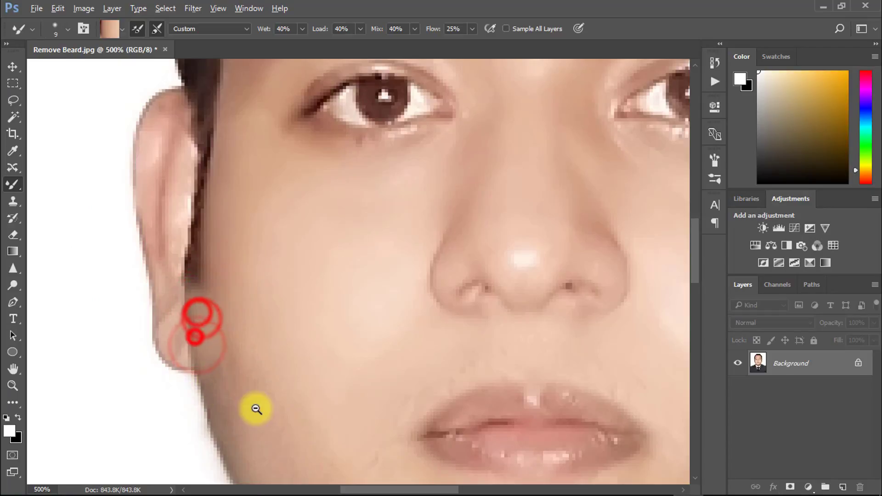
- Zoom out a step, blend the ear lobe and lower left cheek, then enlarge the brush
{"action": "left_click", "coordinate": [249, 407], "text": "alt"}
{"action": "scroll", "coordinate": [230, 289], "scroll_direction": "down", "scroll_amount": 2}
{"action": "left_click", "coordinate": [211, 261]}
{"action": "scroll", "coordinate": [538, 260], "scroll_direction": "down", "scroll_amount": 2}
{"action": "left_click", "coordinate": [453, 398]}
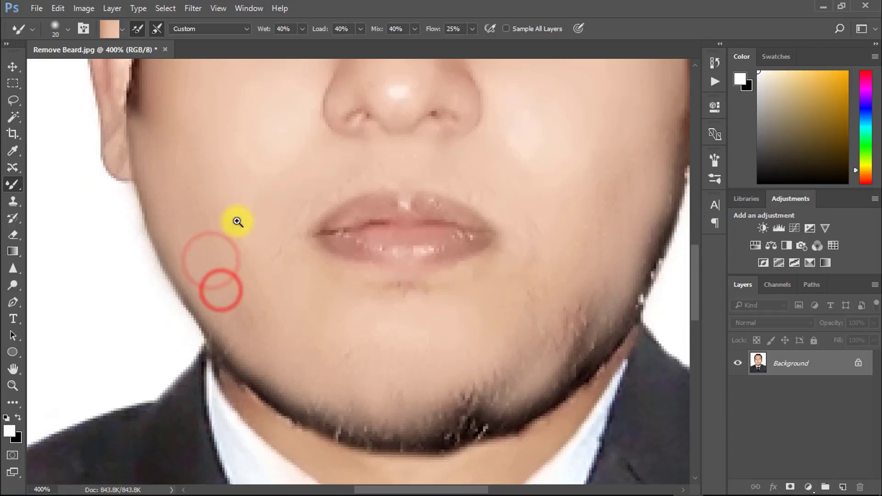
{"action": "scroll", "coordinate": [446, 260], "scroll_direction": "up", "scroll_amount": 3}
{"action": "left_click", "coordinate": [497, 321]}
{"action": "key", "text": "bracketright"}
{"action": "key", "text": "bracketright"}
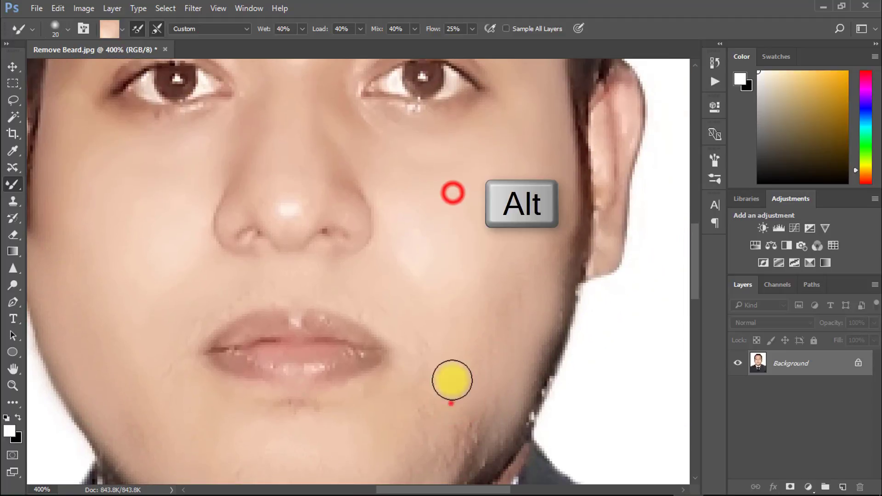
- Sweep the jaw skin down toward the chin and blend the stubble around it
{"action": "scroll", "coordinate": [455, 322], "scroll_direction": "down", "scroll_amount": 2}
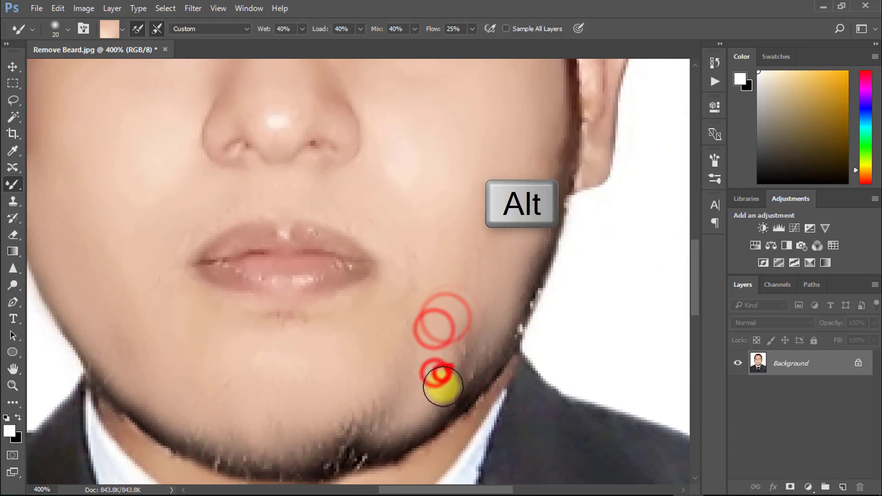
{"action": "mouse_move", "coordinate": [549, 235]}
{"action": "left_mouse_down"}
{"action": "mouse_move", "coordinate": [525, 292]}
{"action": "mouse_move", "coordinate": [526, 280]}
{"action": "mouse_move", "coordinate": [480, 346]}
{"action": "mouse_move", "coordinate": [483, 369]}
{"action": "mouse_move", "coordinate": [436, 342]}
{"action": "mouse_move", "coordinate": [410, 283]}
{"action": "mouse_move", "coordinate": [411, 423]}
{"action": "left_mouse_up"}
{"action": "scroll", "coordinate": [429, 351], "scroll_direction": "down", "scroll_amount": 2}
{"action": "left_click_drag", "start_coordinate": [430, 351], "coordinate": [443, 365]}
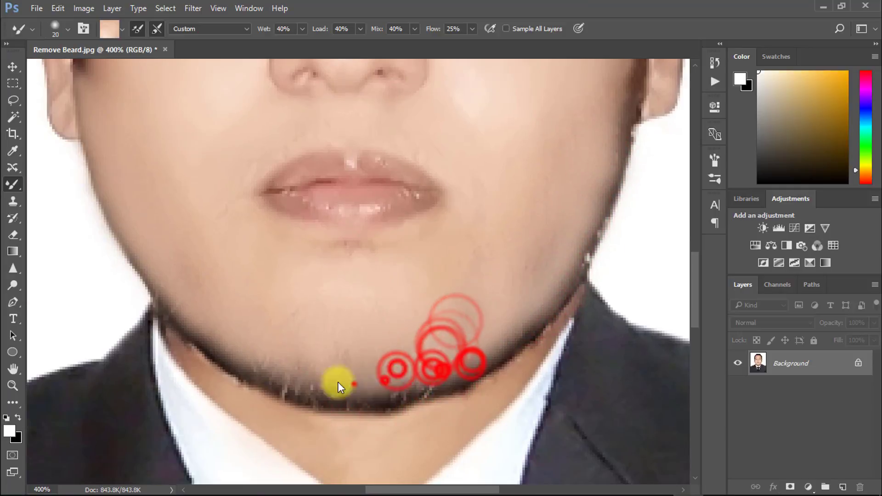
{"action": "scroll", "coordinate": [382, 368], "scroll_direction": "down", "scroll_amount": 1}
{"action": "left_click_drag", "start_coordinate": [394, 354], "coordinate": [351, 329]}
- Shrink the brush and blend leftover chin stubble
{"action": "key", "text": "bracketleft"}
{"action": "scroll", "coordinate": [459, 321], "scroll_direction": "up", "scroll_amount": 5}
{"action": "scroll", "coordinate": [460, 322], "scroll_direction": "right", "scroll_amount": 3}
{"action": "mouse_move", "coordinate": [467, 367]}
{"action": "left_mouse_down"}
{"action": "mouse_move", "coordinate": [474, 295]}
{"action": "mouse_move", "coordinate": [465, 324]}
{"action": "mouse_move", "coordinate": [468, 339]}
{"action": "mouse_move", "coordinate": [485, 244]}
{"action": "mouse_move", "coordinate": [437, 346]}
{"action": "left_mouse_up"}
{"action": "scroll", "coordinate": [487, 303], "scroll_direction": "down", "scroll_amount": 2}
- Enlarge the brush and blend the stubble along the right jaw
{"action": "key", "text": "bracketright"}
{"action": "key", "text": "bracketright"}
{"action": "key", "text": "bracketright"}
{"action": "scroll", "coordinate": [437, 346], "scroll_direction": "down", "scroll_amount": 2}
{"action": "mouse_move", "coordinate": [412, 246]}
{"action": "left_mouse_down"}
{"action": "mouse_move", "coordinate": [368, 372]}
{"action": "mouse_move", "coordinate": [315, 427]}
{"action": "left_mouse_up"}
{"action": "scroll", "coordinate": [368, 373], "scroll_direction": "down", "scroll_amount": 1}
{"action": "scroll", "coordinate": [368, 373], "scroll_direction": "left", "scroll_amount": 1}
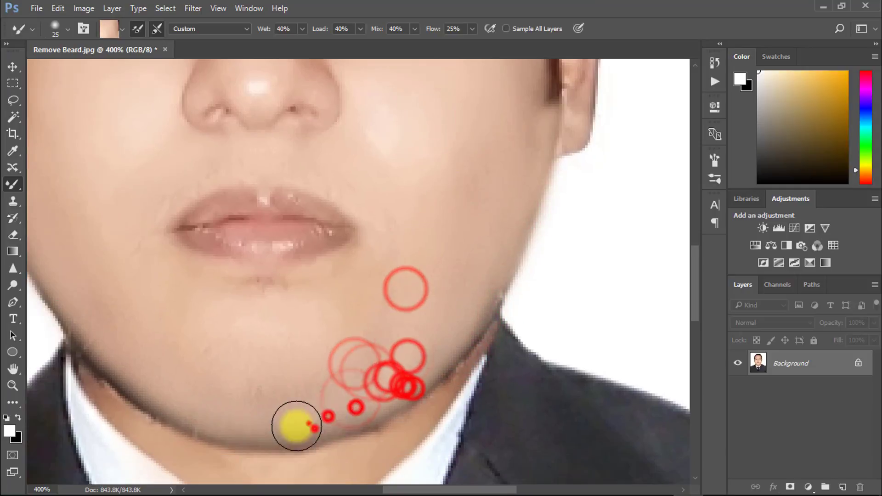
{"action": "scroll", "coordinate": [316, 427], "scroll_direction": "left", "scroll_amount": 5}
{"action": "scroll", "coordinate": [315, 427], "scroll_direction": "down", "scroll_amount": 1}
{"action": "left_click_drag", "start_coordinate": [410, 378], "coordinate": [340, 331]}
{"action": "scroll", "coordinate": [339, 330], "scroll_direction": "up", "scroll_amount": 1}
{"action": "scroll", "coordinate": [339, 331], "scroll_direction": "right", "scroll_amount": 1}
- With a smaller brush, smooth the left cheek and jawline across to the right jaw, resampling skin
{"action": "key", "text": "bracketleft"}
{"action": "key", "text": "bracketleft"}
{"action": "key", "text": "bracketleft"}
{"action": "mouse_move", "coordinate": [219, 203]}
{"action": "left_mouse_down"}
{"action": "mouse_move", "coordinate": [212, 275]}
{"action": "mouse_move", "coordinate": [335, 443]}
{"action": "left_mouse_up"}
{"action": "scroll", "coordinate": [335, 443], "scroll_direction": "down", "scroll_amount": 1}
{"action": "scroll", "coordinate": [335, 443], "scroll_direction": "right", "scroll_amount": 1}
{"action": "left_click_drag", "start_coordinate": [271, 395], "coordinate": [295, 408]}
{"action": "left_click_drag", "start_coordinate": [351, 421], "coordinate": [445, 423]}
{"action": "left_click", "coordinate": [474, 412], "text": "alt"}
{"action": "mouse_move", "coordinate": [508, 403]}
{"action": "left_mouse_down"}
{"action": "mouse_move", "coordinate": [516, 380]}
{"action": "mouse_move", "coordinate": [510, 387]}
{"action": "left_mouse_up"}
{"action": "left_click", "coordinate": [535, 373], "text": "alt"}
- Sample skin below the chin and soften the shadow along the right jawline
{"action": "scroll", "coordinate": [432, 446], "scroll_direction": "down", "scroll_amount": 3}
{"action": "left_click", "coordinate": [429, 425], "text": "alt"}
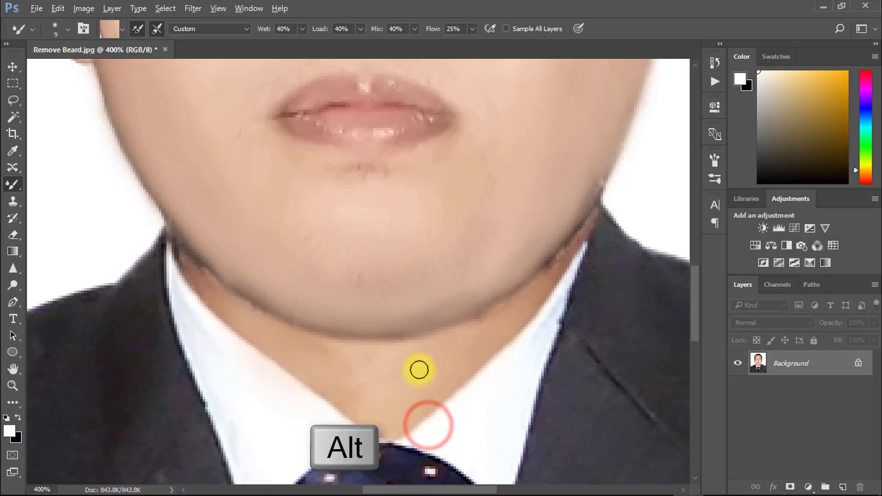
{"action": "mouse_move", "coordinate": [487, 315]}
{"action": "left_mouse_down"}
{"action": "mouse_move", "coordinate": [554, 267]}
{"action": "mouse_move", "coordinate": [581, 233]}
{"action": "mouse_move", "coordinate": [504, 306]}
{"action": "mouse_move", "coordinate": [403, 359]}
{"action": "mouse_move", "coordinate": [472, 307]}
{"action": "mouse_move", "coordinate": [434, 339]}
{"action": "left_mouse_up"}
{"action": "left_click", "coordinate": [473, 320]}
- Smooth the left jawline, dab the cheek with a larger brush, and zoom to 300%
{"action": "left_click_drag", "start_coordinate": [191, 268], "coordinate": [221, 303]}
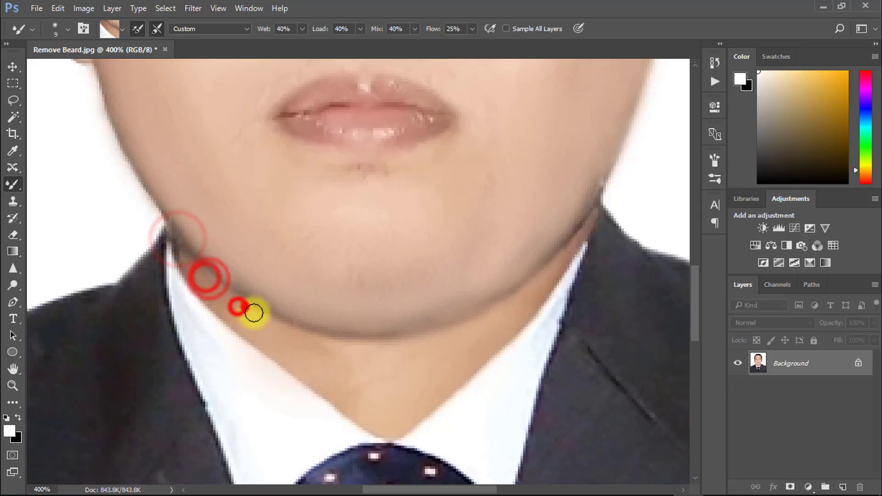
{"action": "left_click", "coordinate": [335, 349]}
{"action": "left_click", "coordinate": [282, 319]}
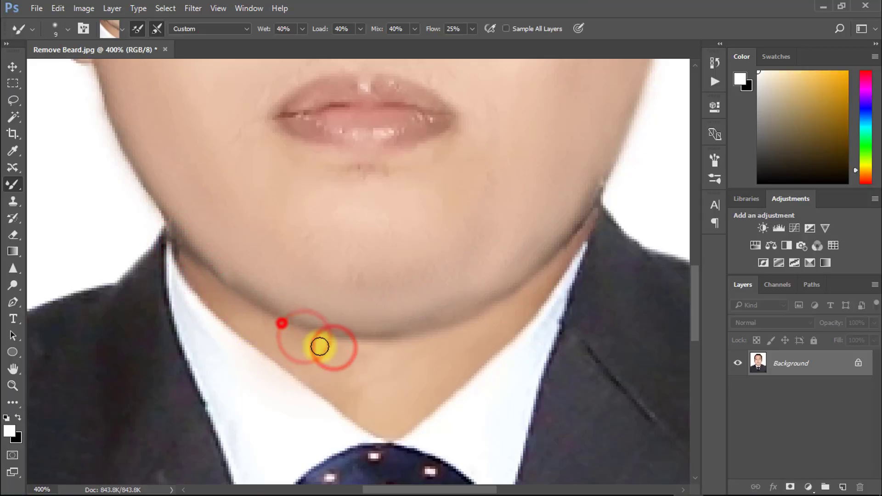
{"action": "key", "text": "ctrl+minus"}
{"action": "key", "text": "ctrl+minus"}
{"action": "key", "text": "bracketright"}
{"action": "key", "text": "bracketright"}
{"action": "key", "text": "bracketright"}
{"action": "key", "text": "bracketright"}
{"action": "key", "text": "bracketright"}
{"action": "key", "text": "bracketright"}
{"action": "key", "text": "bracketright"}
{"action": "key", "text": "bracketright"}
{"action": "left_click", "coordinate": [250, 252]}
{"action": "left_click", "coordinate": [269, 262]}
{"action": "key", "text": "ctrl+plus"}
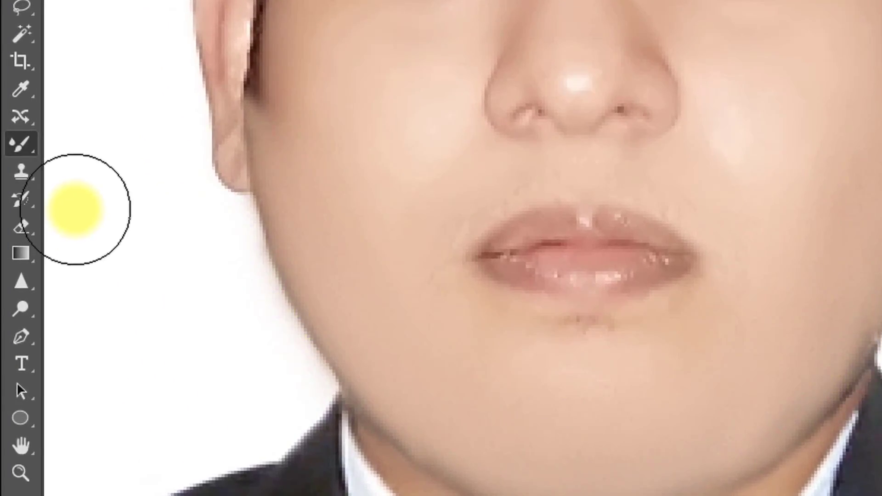
- Switch to the Smudge tool at 27% strength and zoom in on the face
{"action": "right_click", "coordinate": [21, 280]}
{"action": "left_click", "coordinate": [99, 336]}
{"action": "left_click", "coordinate": [386, 52]}
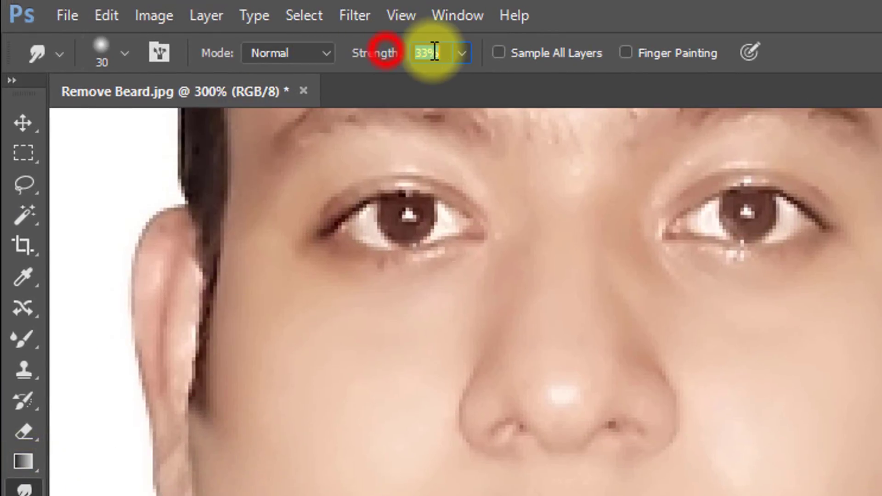
{"action": "left_click_drag", "start_coordinate": [394, 53], "coordinate": [377, 56]}
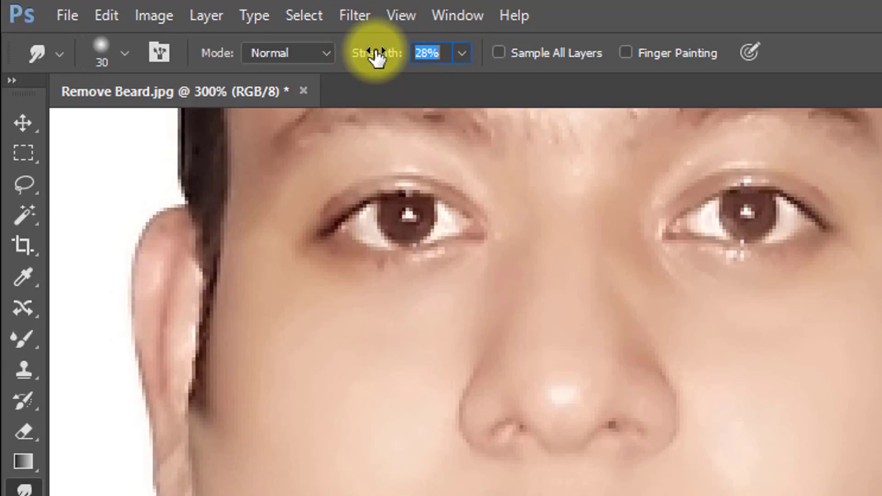
{"action": "left_click_drag", "start_coordinate": [240, 465], "coordinate": [419, 181]}
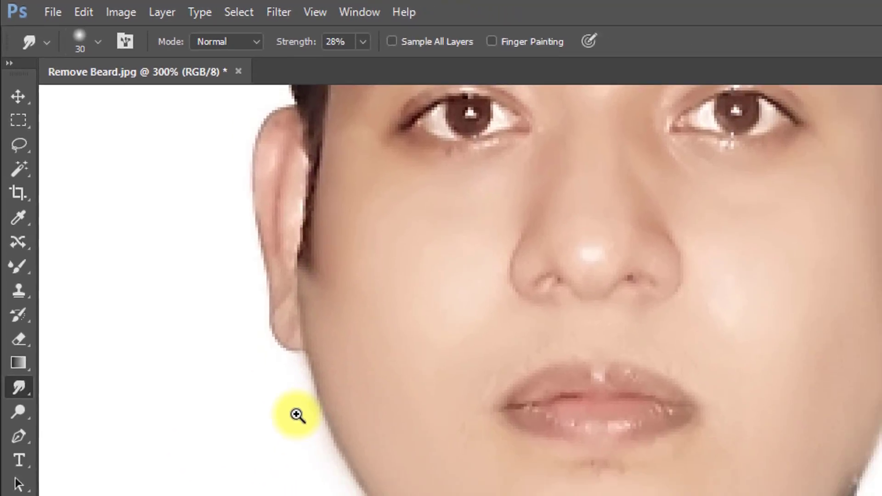
{"action": "left_click", "coordinate": [297, 415]}
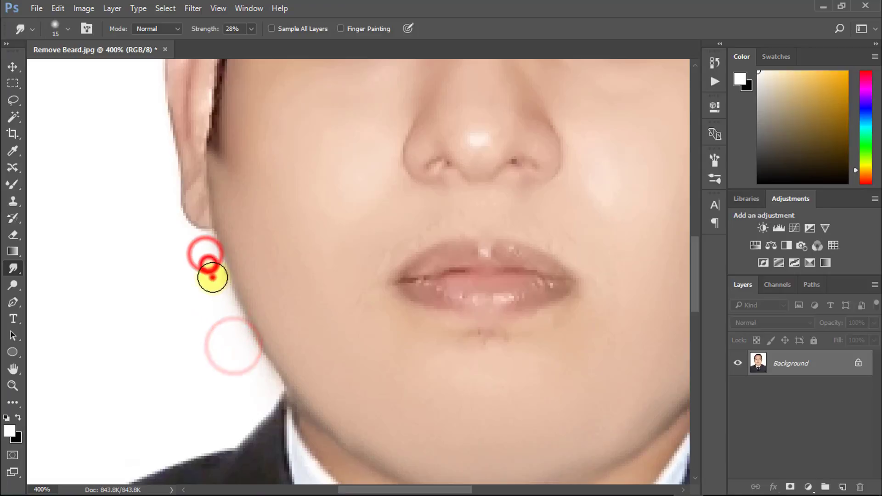
- Smudge the left jaw edge and the edge under the chin into smooth skin
{"action": "mouse_move", "coordinate": [233, 314]}
{"action": "left_mouse_down"}
{"action": "mouse_move", "coordinate": [238, 333]}
{"action": "mouse_move", "coordinate": [232, 328]}
{"action": "mouse_move", "coordinate": [252, 377]}
{"action": "left_mouse_up"}
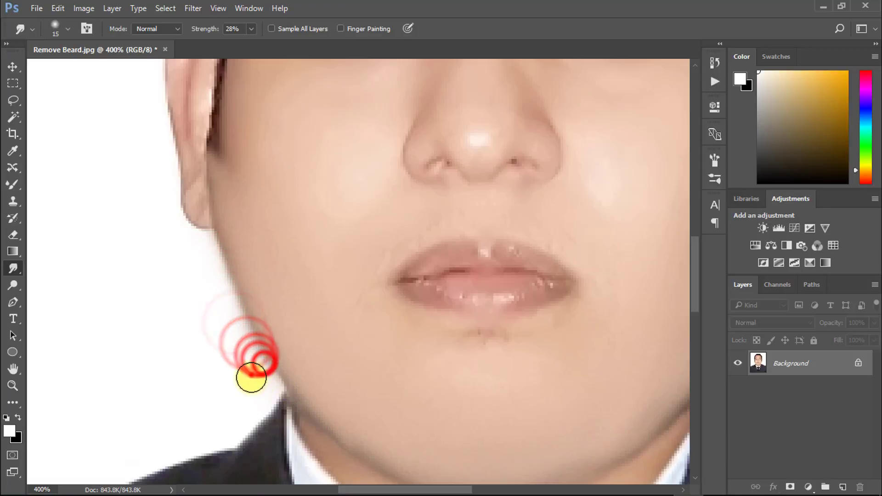
{"action": "scroll", "coordinate": [250, 360], "scroll_direction": "down", "scroll_amount": 2}
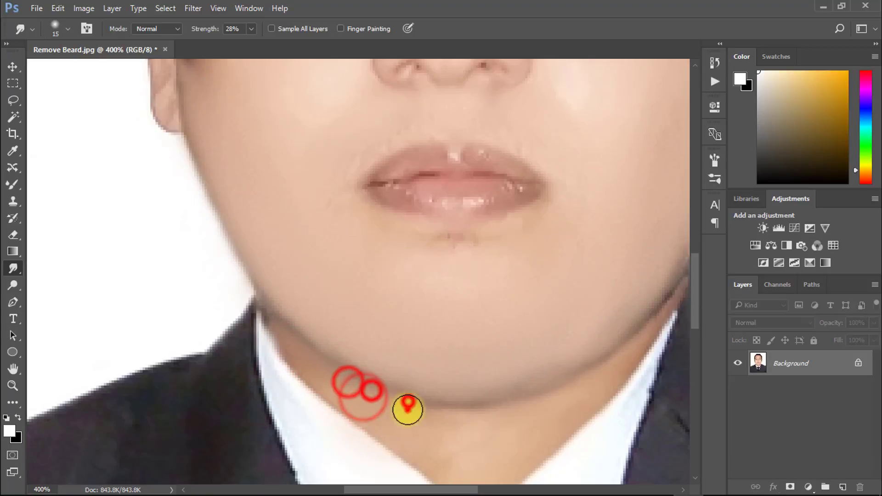
{"action": "scroll", "coordinate": [291, 394], "scroll_direction": "right", "scroll_amount": 5}
{"action": "left_click_drag", "start_coordinate": [348, 394], "coordinate": [333, 398]}
{"action": "scroll", "coordinate": [332, 423], "scroll_direction": "right", "scroll_amount": 2}
{"action": "scroll", "coordinate": [330, 385], "scroll_direction": "up", "scroll_amount": 1}
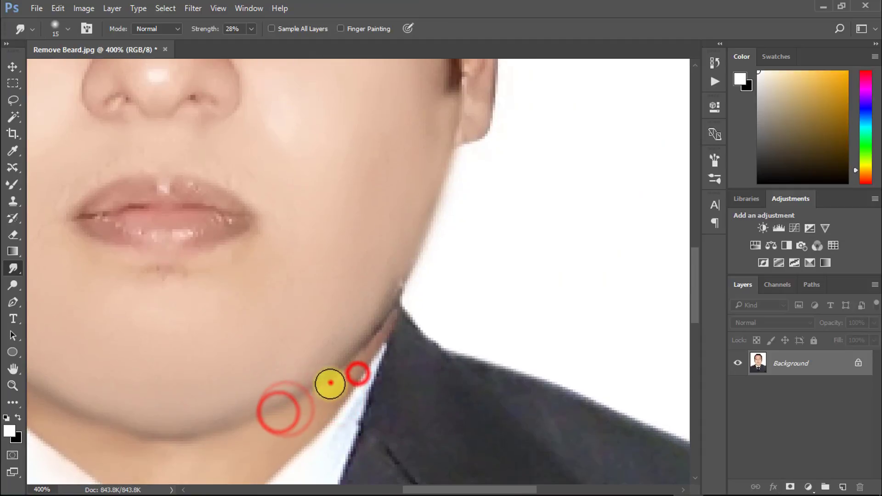
{"action": "scroll", "coordinate": [326, 380], "scroll_direction": "up", "scroll_amount": 3}
{"action": "scroll", "coordinate": [331, 381], "scroll_direction": "right", "scroll_amount": 1}
- Smudge the right jaw edge below the ear, then zoom out to the whole face
{"action": "mouse_move", "coordinate": [420, 274]}
{"action": "left_mouse_down"}
{"action": "mouse_move", "coordinate": [373, 339]}
{"action": "mouse_move", "coordinate": [393, 342]}
{"action": "mouse_move", "coordinate": [382, 365]}
{"action": "left_mouse_up"}
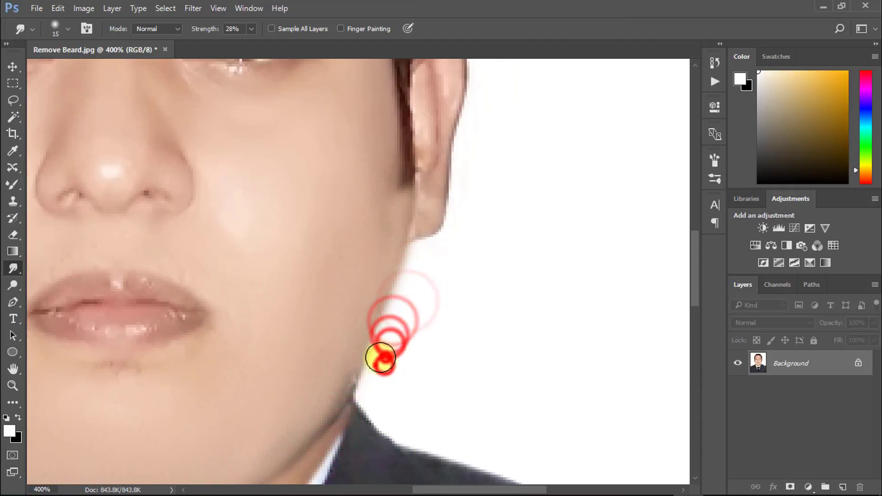
{"action": "left_click_drag", "start_coordinate": [428, 271], "coordinate": [416, 279]}
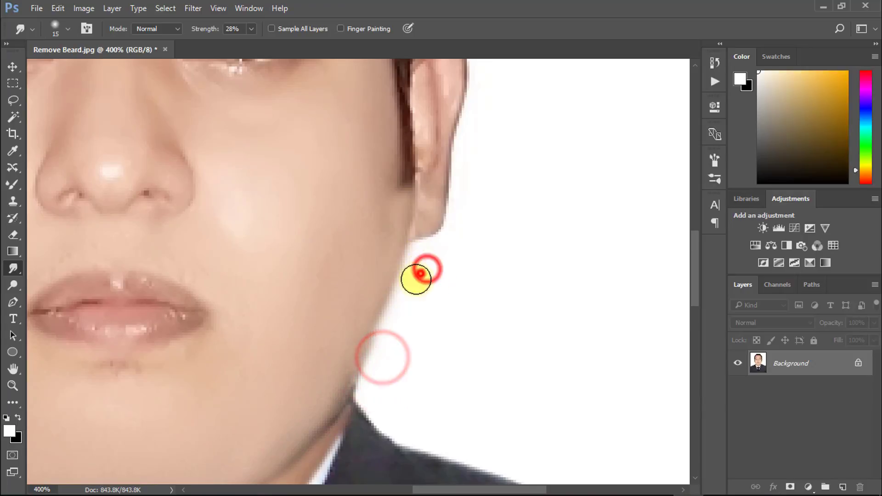
{"action": "left_click_drag", "start_coordinate": [320, 343], "coordinate": [482, 298]}
{"action": "key", "text": "ctrl+minus"}
{"action": "left_click_drag", "start_coordinate": [244, 187], "coordinate": [258, 300]}
- Add a Curves 1 adjustment layer that lifts the midtones, then zoom back in on the chin
{"action": "left_click", "coordinate": [191, 259], "text": "alt"}
{"action": "left_click", "coordinate": [192, 258], "text": "alt"}
{"action": "left_click", "coordinate": [336, 321], "text": "ctrl"}
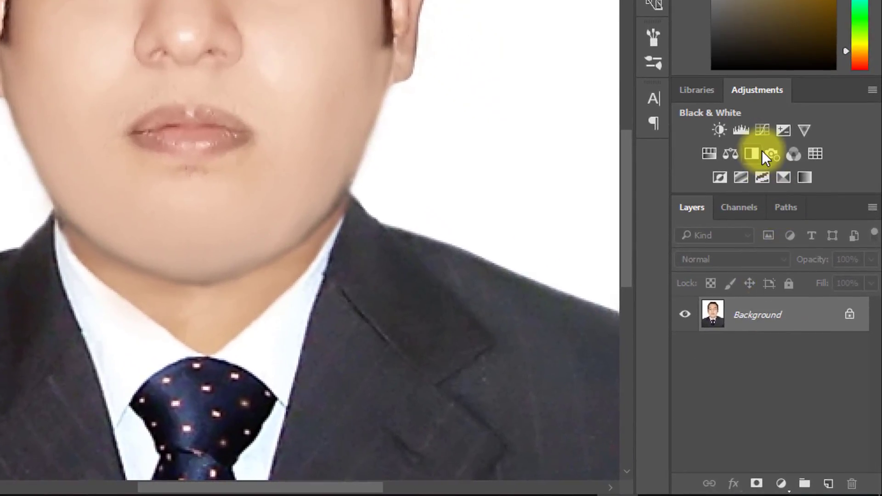
{"action": "left_click", "coordinate": [760, 133]}
{"action": "left_click_drag", "start_coordinate": [543, 107], "coordinate": [557, 118]}
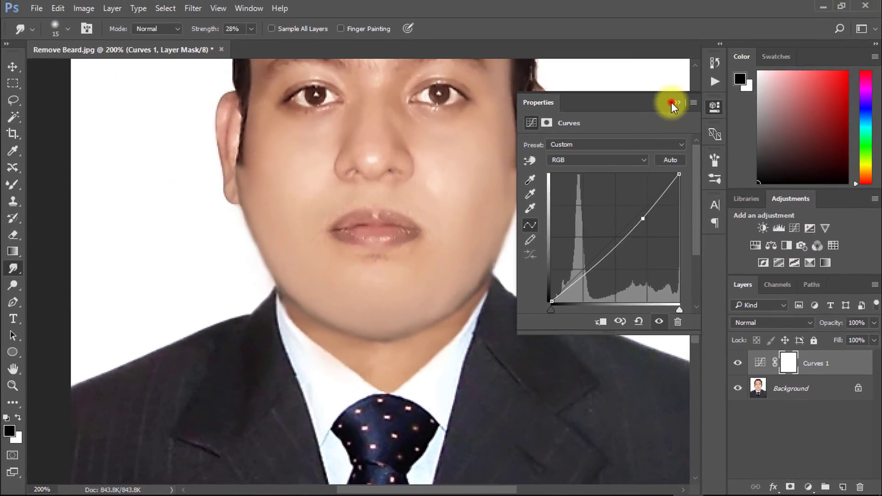
{"action": "left_click", "coordinate": [674, 102]}
{"action": "left_click", "coordinate": [373, 221], "text": "alt"}
{"action": "left_click", "coordinate": [350, 303]}
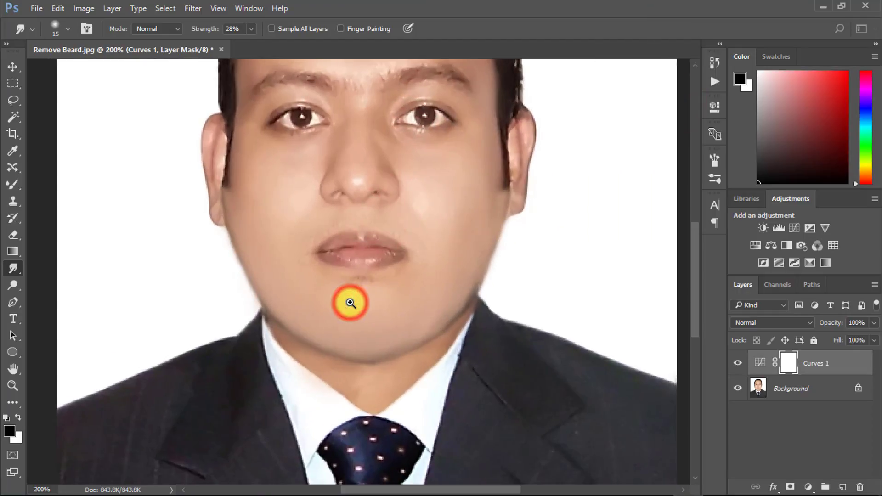
{"action": "left_click_drag", "start_coordinate": [315, 317], "coordinate": [346, 317]}
- Load the Mixer Brush with the cheek's skin colour and blend it over the left jaw
{"action": "left_click", "coordinate": [322, 317]}
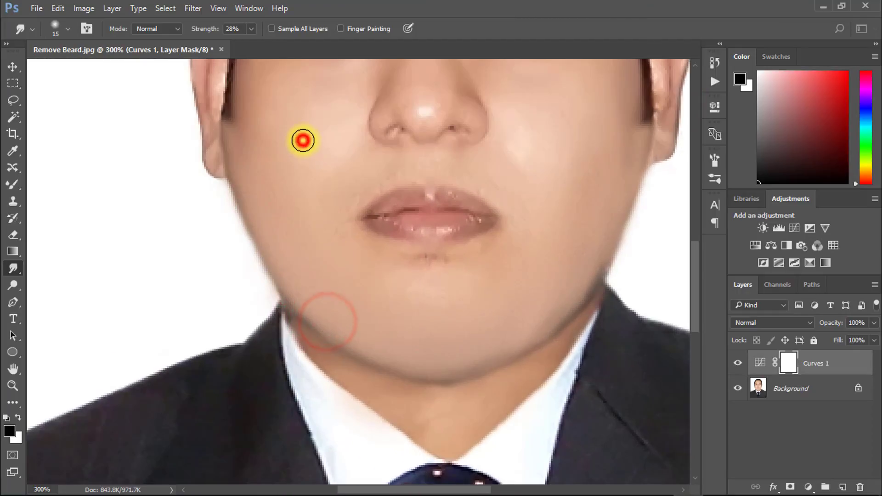
{"action": "left_click_drag", "start_coordinate": [20, 184], "coordinate": [84, 221]}
{"action": "left_click", "coordinate": [308, 125]}
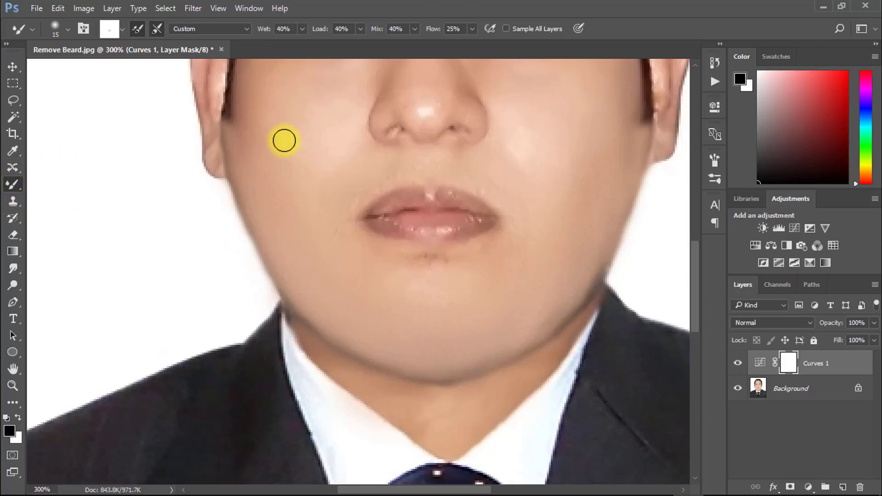
{"action": "left_click_drag", "start_coordinate": [315, 312], "coordinate": [357, 342]}
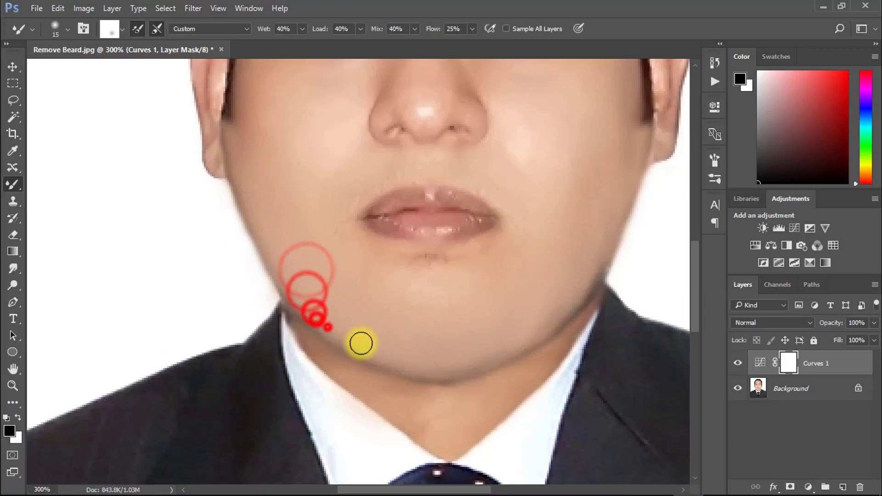
- Blend skin tone over the chin and down along the right jaw
{"action": "left_click", "coordinate": [390, 345]}
{"action": "left_click", "coordinate": [454, 357]}
{"action": "left_click", "coordinate": [547, 312]}
{"action": "left_click", "coordinate": [587, 154]}
{"action": "left_click", "coordinate": [568, 275]}
{"action": "left_click", "coordinate": [542, 316]}
{"action": "left_click", "coordinate": [495, 356]}
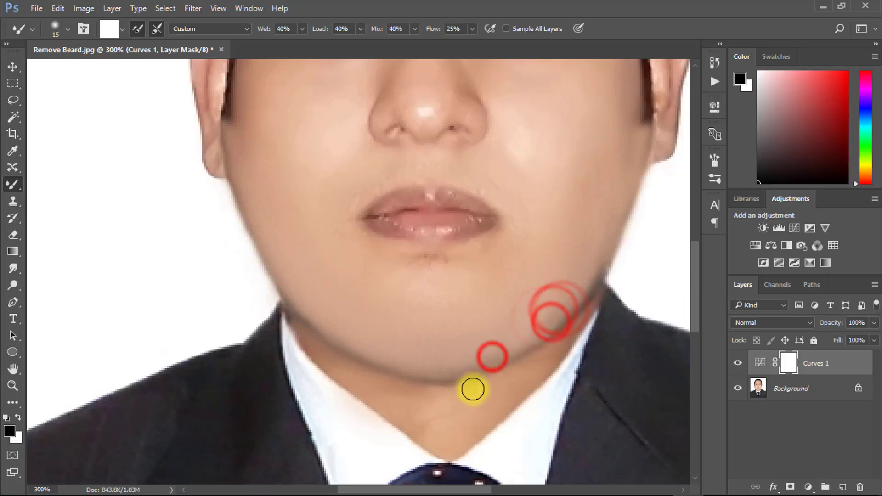
- Blend skin tone toward the left jaw, under the chin and along the right jaw
{"action": "left_click", "coordinate": [443, 385]}
{"action": "left_click", "coordinate": [325, 341]}
{"action": "left_click", "coordinate": [299, 328]}
{"action": "left_click", "coordinate": [443, 382]}
{"action": "left_click", "coordinate": [561, 329]}
{"action": "left_click", "coordinate": [510, 363]}
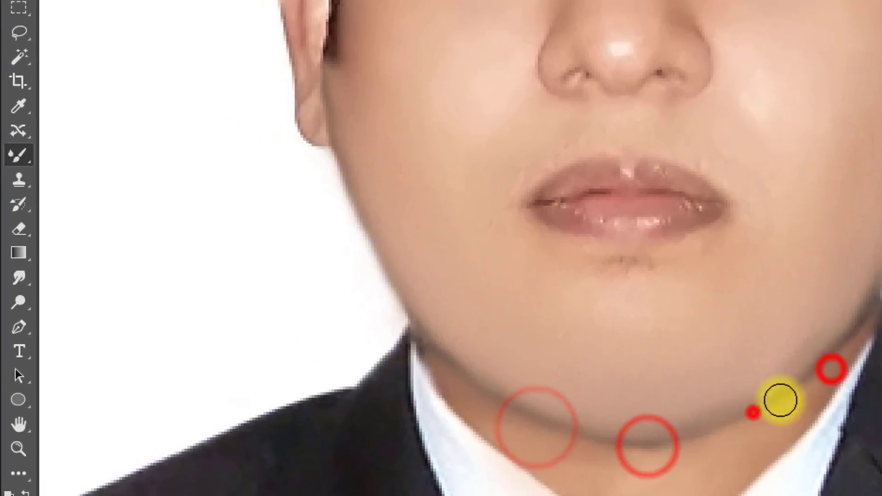
{"action": "left_click", "coordinate": [328, 361]}
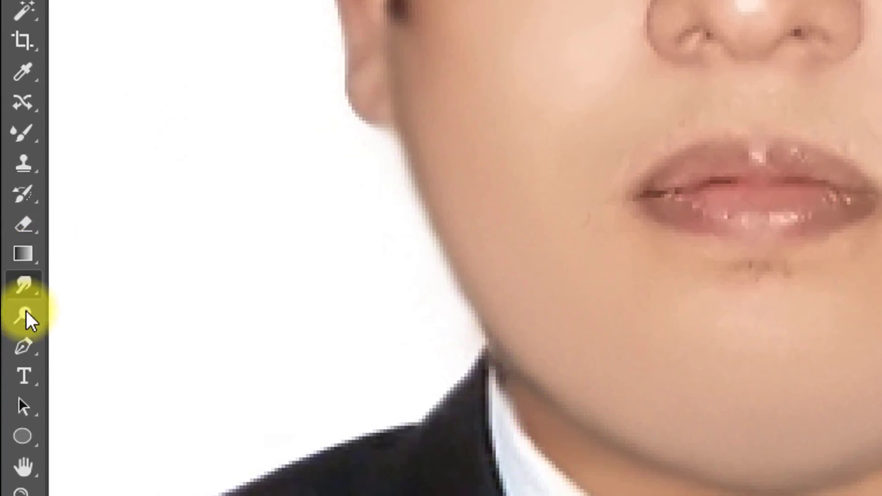
- Select the Sharpen Tool and set its strength to 27%
{"action": "key", "text": "shift+r"}
{"action": "key", "text": "shift+r"}
{"action": "right_click", "coordinate": [34, 282]}
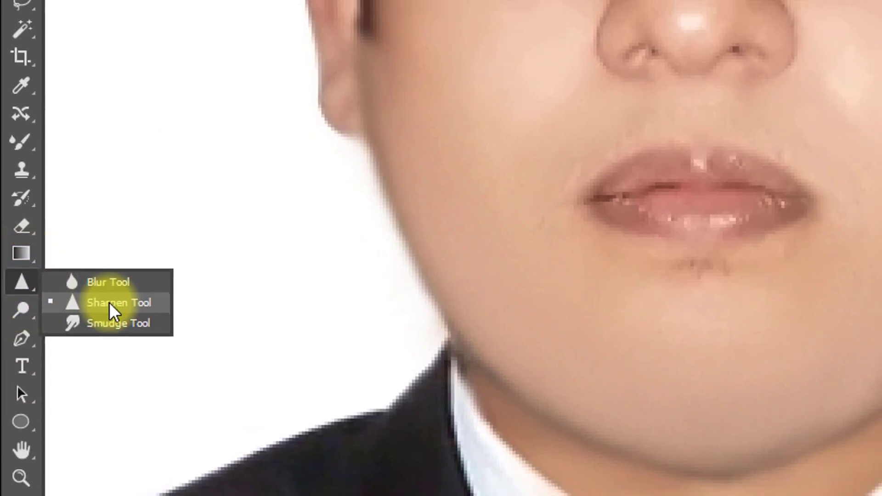
{"action": "left_click", "coordinate": [113, 308]}
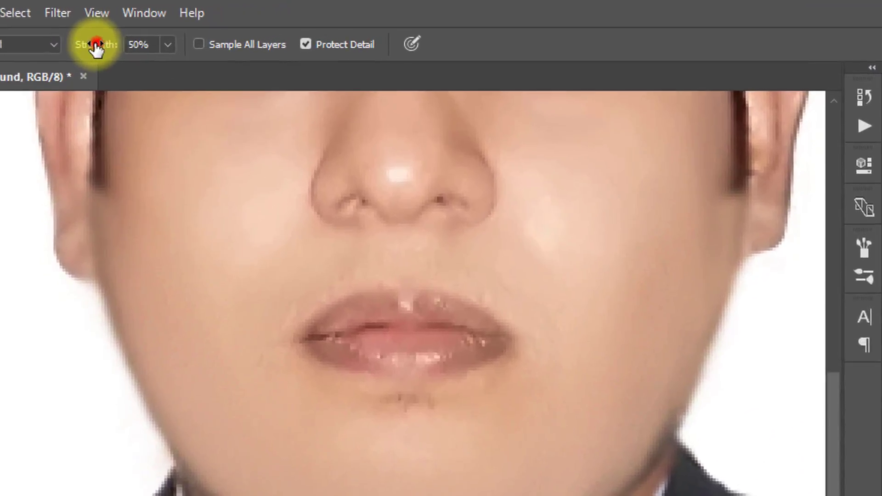
{"action": "left_click_drag", "start_coordinate": [96, 46], "coordinate": [82, 46]}
{"action": "left_click_drag", "start_coordinate": [185, 256], "coordinate": [130, 362]}
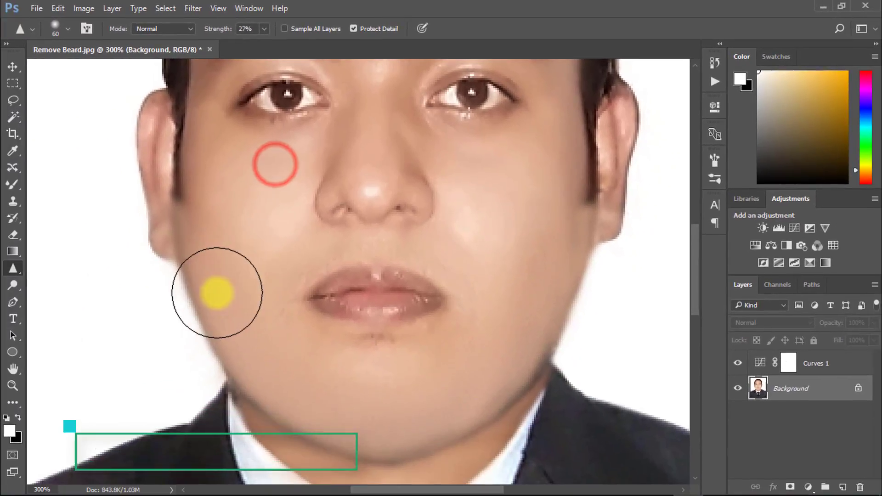
- Sharpen both cheeks, the chin and the right jaw
{"action": "left_click", "coordinate": [227, 265]}
{"action": "left_click", "coordinate": [264, 345]}
{"action": "left_click", "coordinate": [426, 407]}
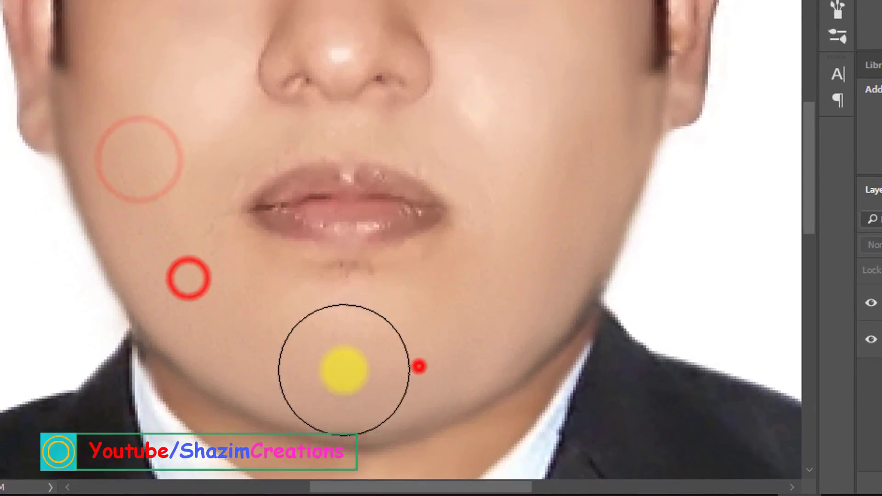
{"action": "left_click", "coordinate": [202, 302]}
{"action": "left_click", "coordinate": [144, 280]}
{"action": "left_click", "coordinate": [587, 173]}
{"action": "left_click", "coordinate": [540, 160]}
{"action": "left_click", "coordinate": [556, 189]}
{"action": "left_click", "coordinate": [536, 319]}
{"action": "left_click", "coordinate": [475, 360]}
{"action": "left_click", "coordinate": [189, 332]}
{"action": "left_click", "coordinate": [97, 179]}
{"action": "left_click", "coordinate": [110, 158]}
{"action": "left_click", "coordinate": [296, 420]}
{"action": "left_click", "coordinate": [510, 413]}
- Sharpen the right cheek, right jaw and left cheek, then zoom out
{"action": "left_click_drag", "start_coordinate": [360, 384], "coordinate": [359, 292]}
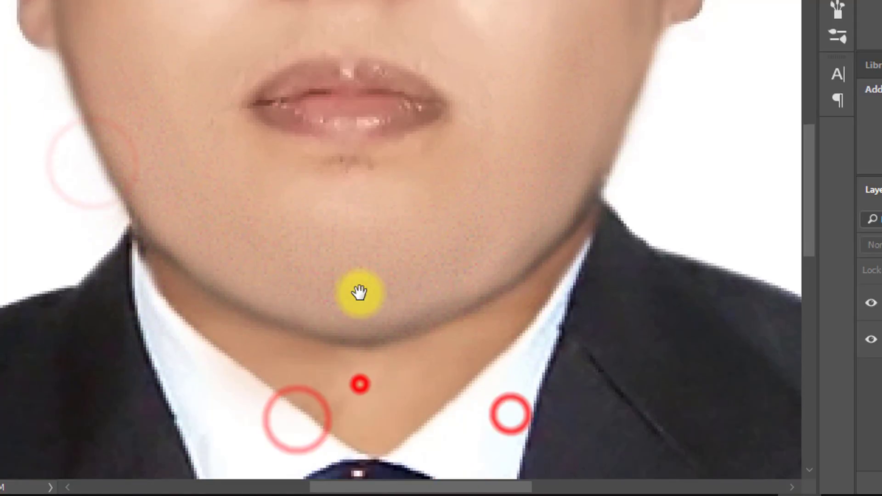
{"action": "left_click_drag", "start_coordinate": [450, 226], "coordinate": [427, 260]}
{"action": "left_click", "coordinate": [427, 220]}
{"action": "left_click", "coordinate": [469, 234]}
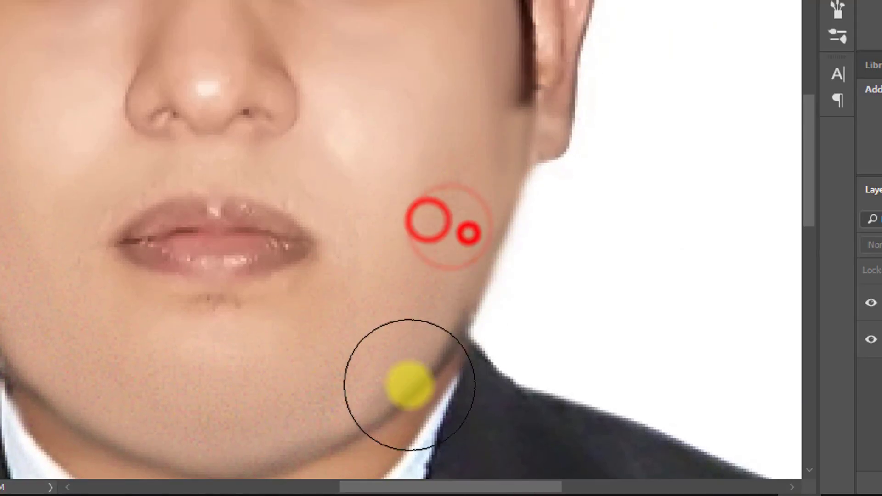
{"action": "left_click", "coordinate": [377, 400]}
{"action": "left_click", "coordinate": [411, 376]}
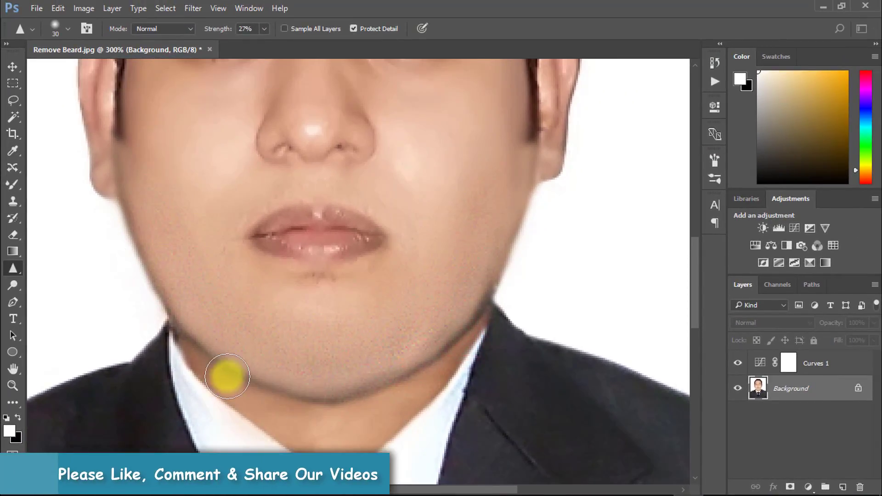
{"action": "left_click", "coordinate": [232, 375], "text": "alt"}
- Zoom out to the whole photo and launch the Camera Raw Filter
{"action": "left_click", "coordinate": [332, 246], "text": "alt"}
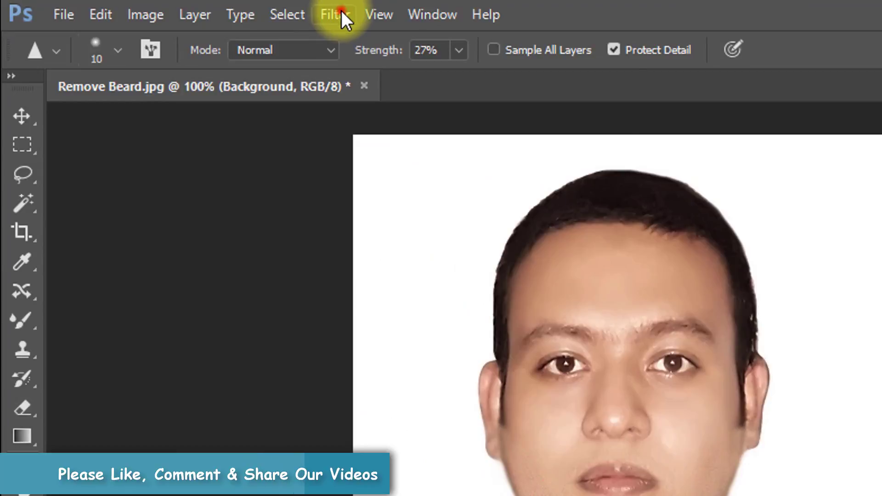
{"action": "left_click", "coordinate": [341, 10]}
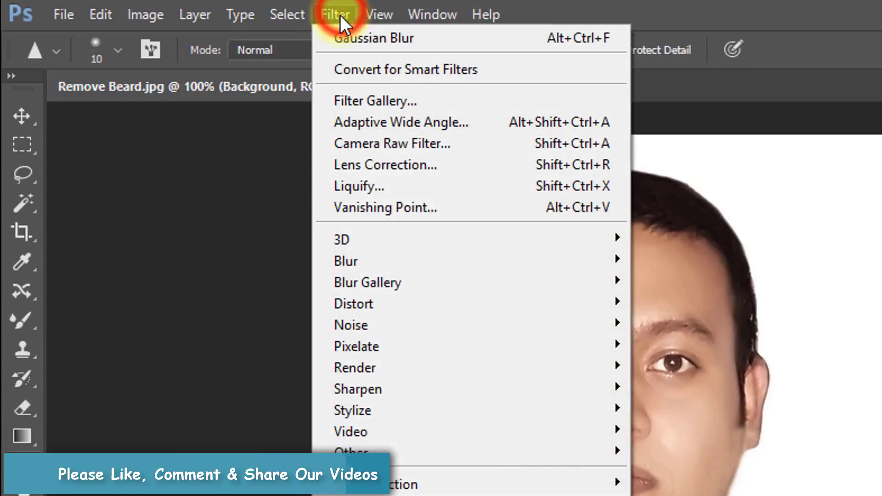
{"action": "left_click", "coordinate": [408, 143]}
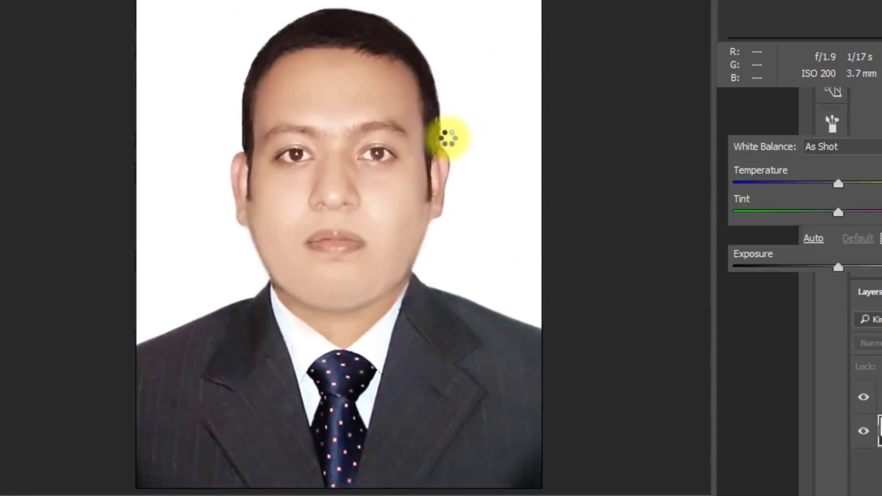